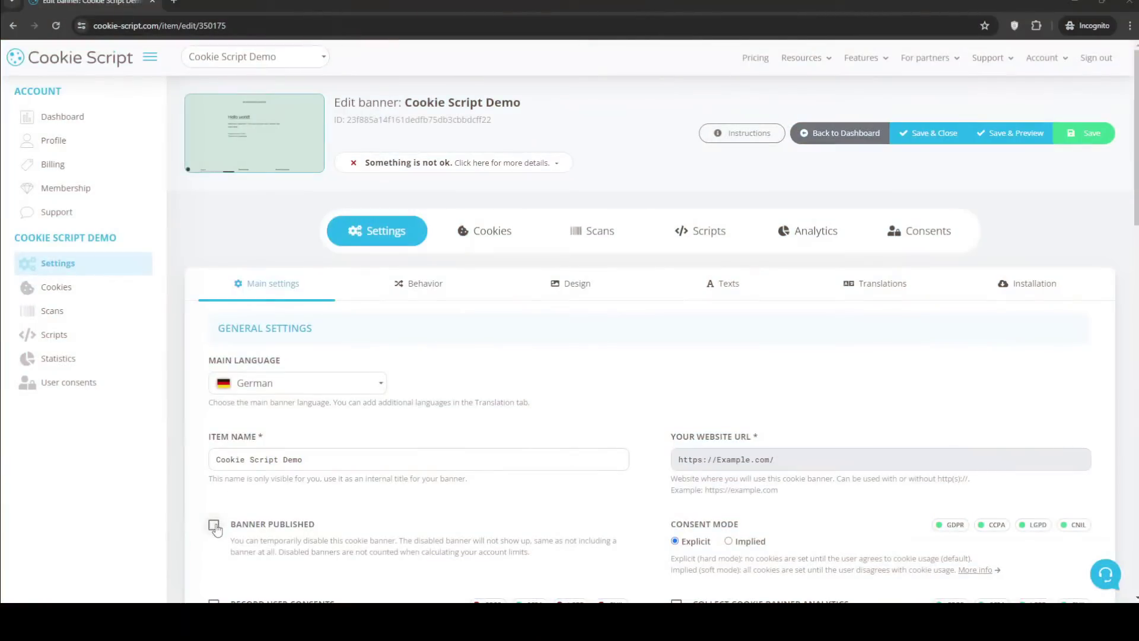
# Publish the Cookie Script Demo banner, enable Google Consent Mode V2 under Behavior, and save
pyautogui.click(214, 523)
pyautogui.click(424, 283)
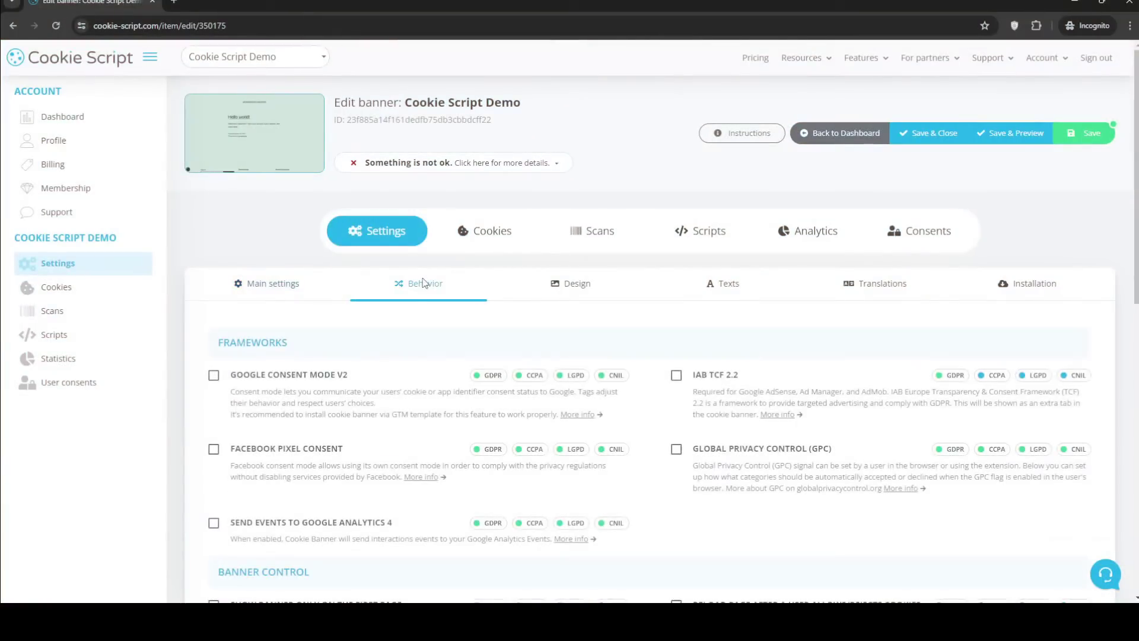
pyautogui.click(273, 378)
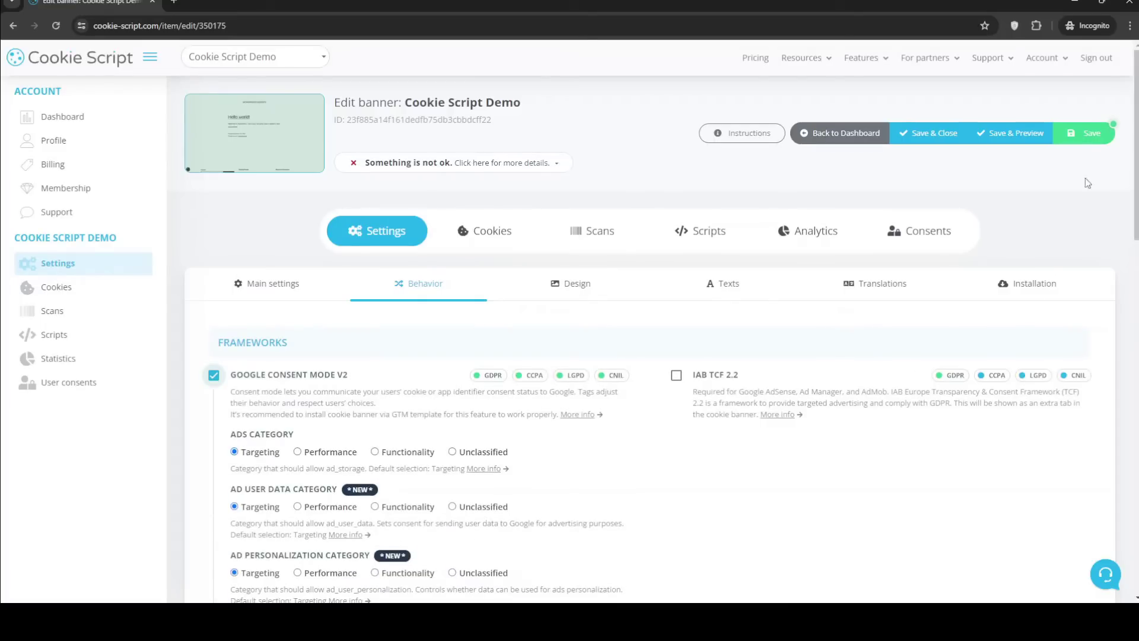
pyautogui.click(1086, 133)
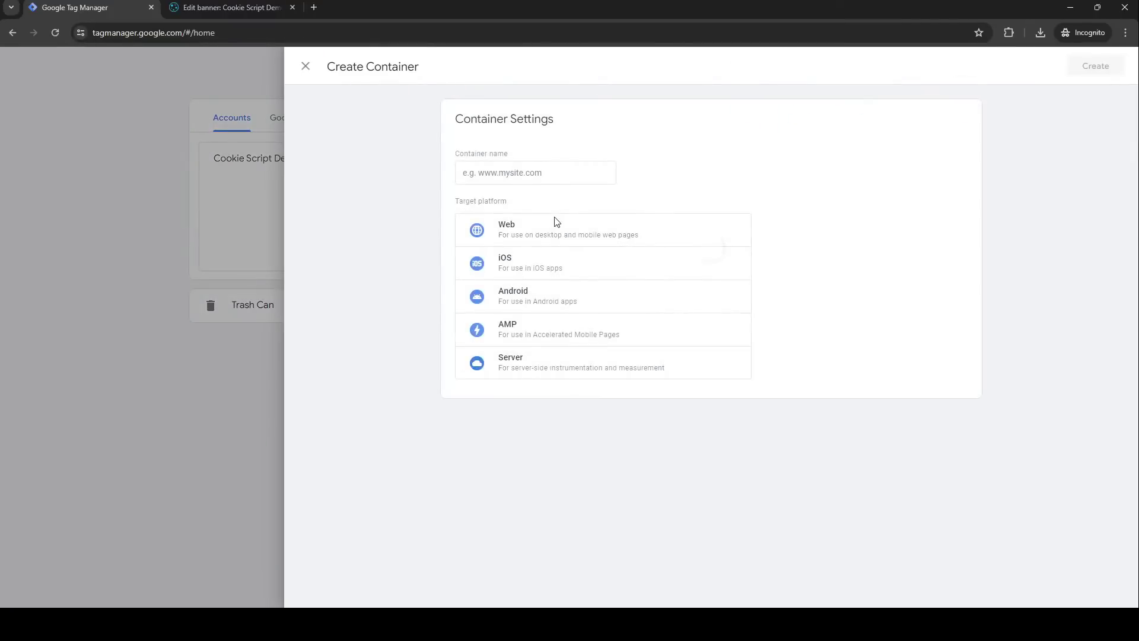
# Create a Web container named Example.com
pyautogui.click(532, 172)
pyautogui.write('Example.com')
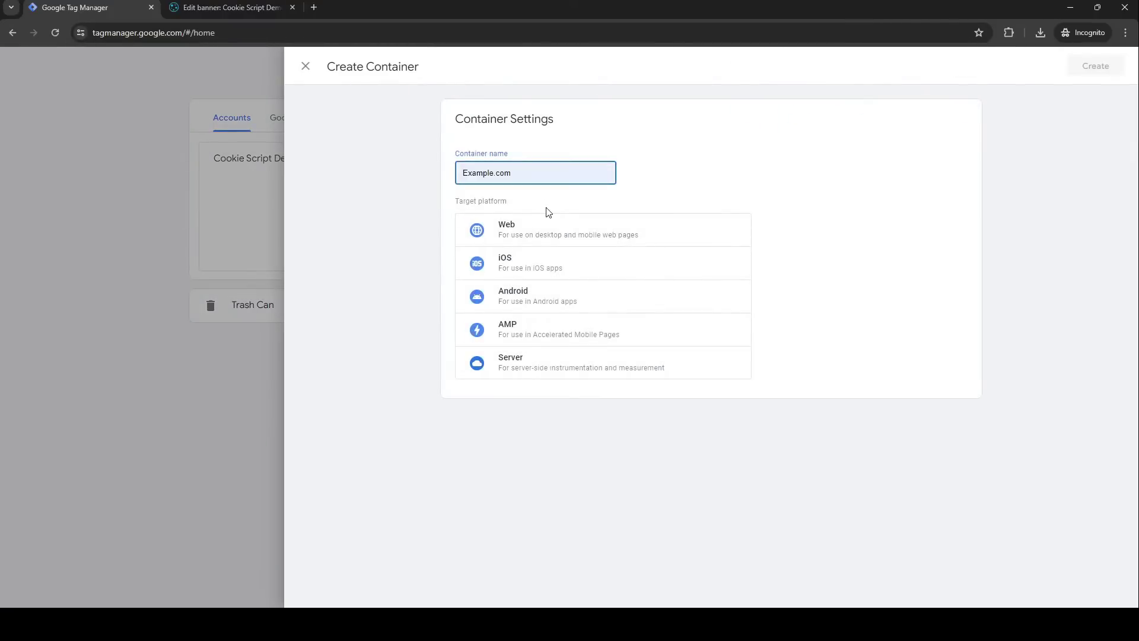
pyautogui.click(552, 234)
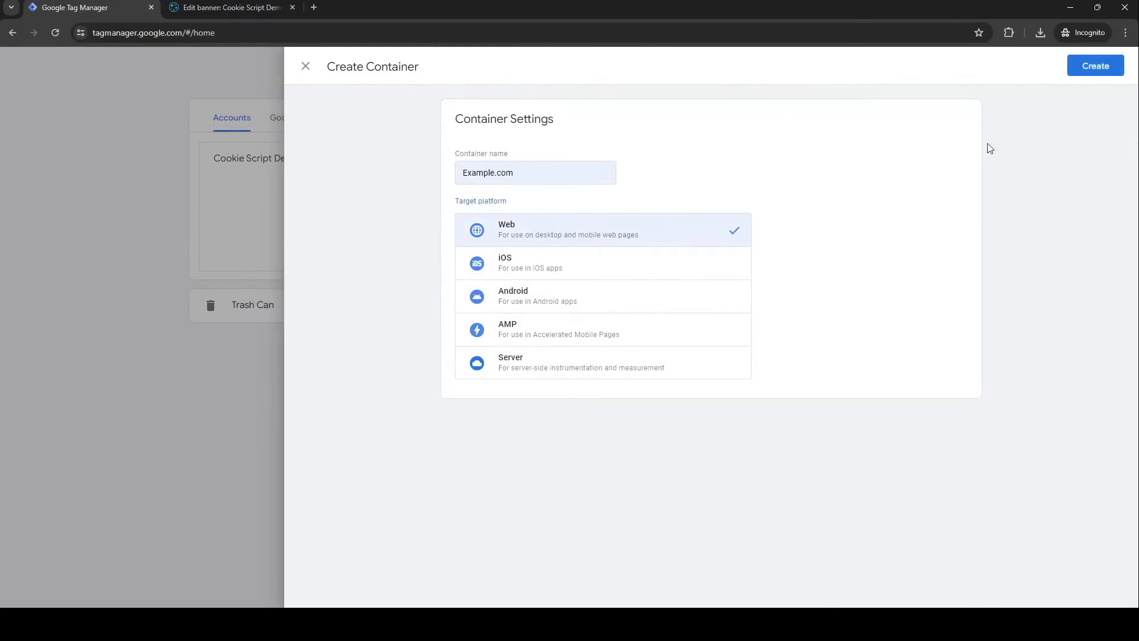
pyautogui.click(1095, 66)
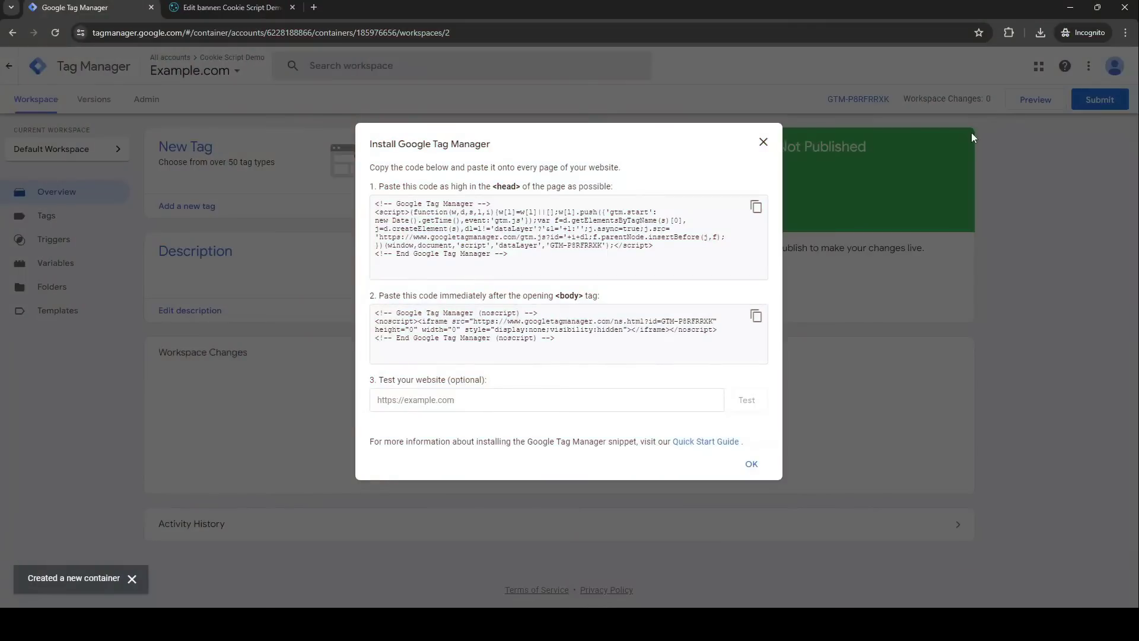
# Select the head install code snippet, then clear the selection in the install dialog
pyautogui.moveTo(371, 204); pyautogui.dragTo(681, 287)
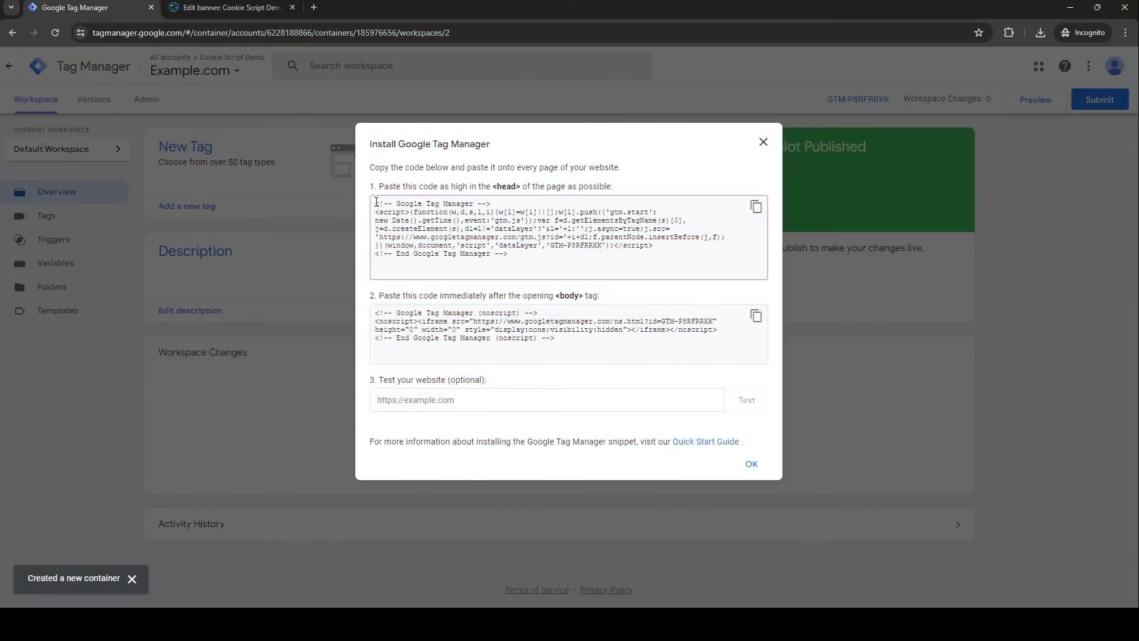
pyautogui.click(638, 267)
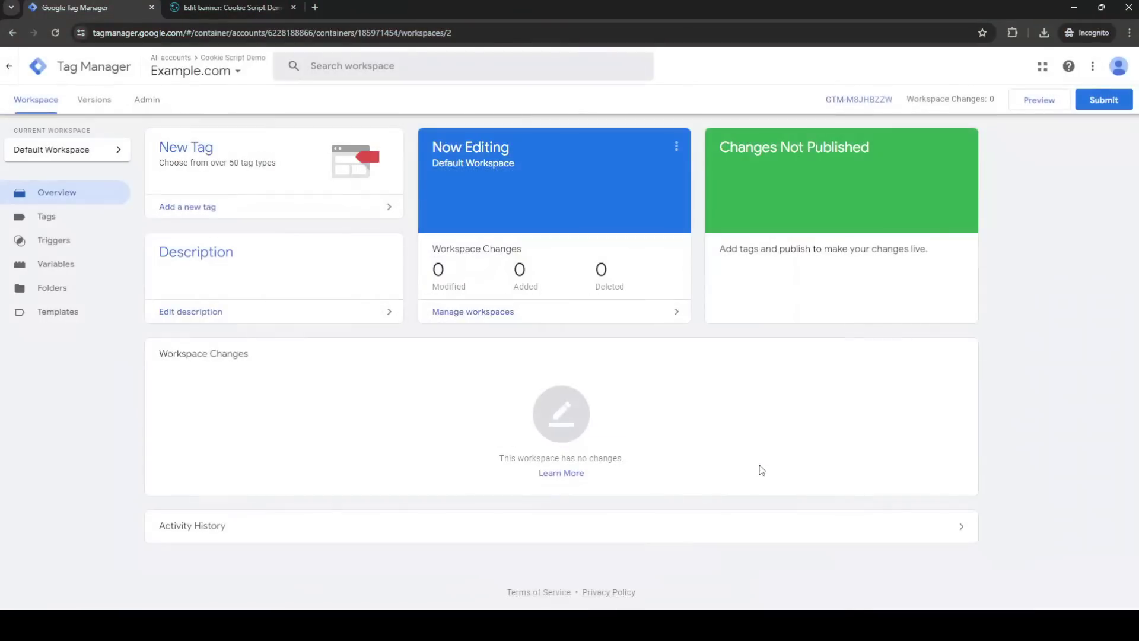
# Create a new tag and add the CookieScript CMP (Consent Mode) gallery template as its type
pyautogui.click(25, 217)
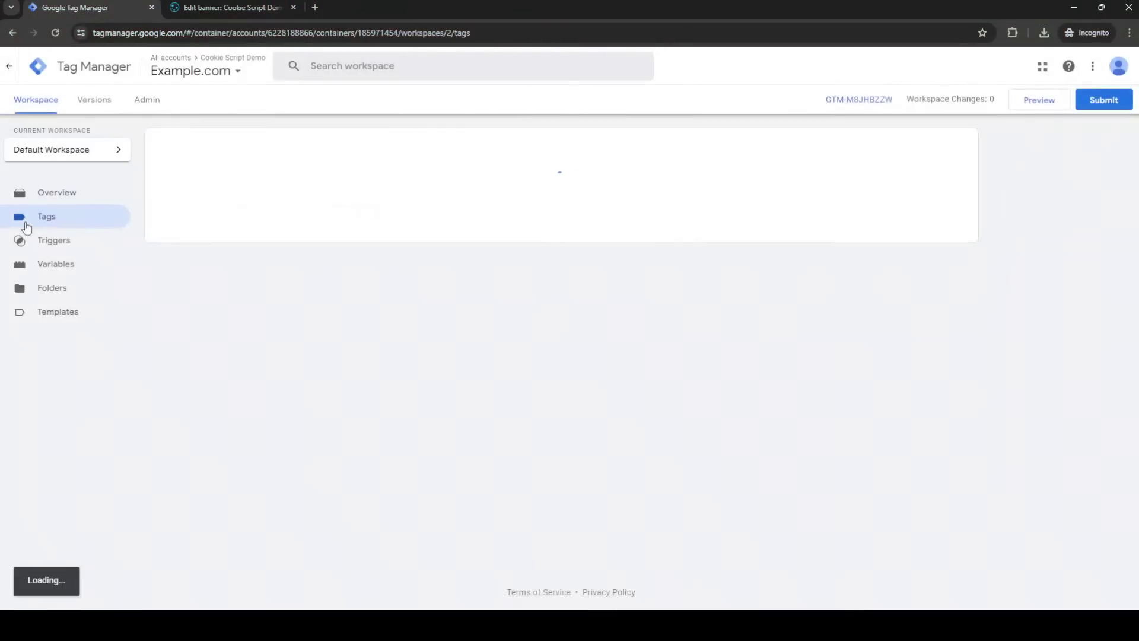
pyautogui.click(944, 144)
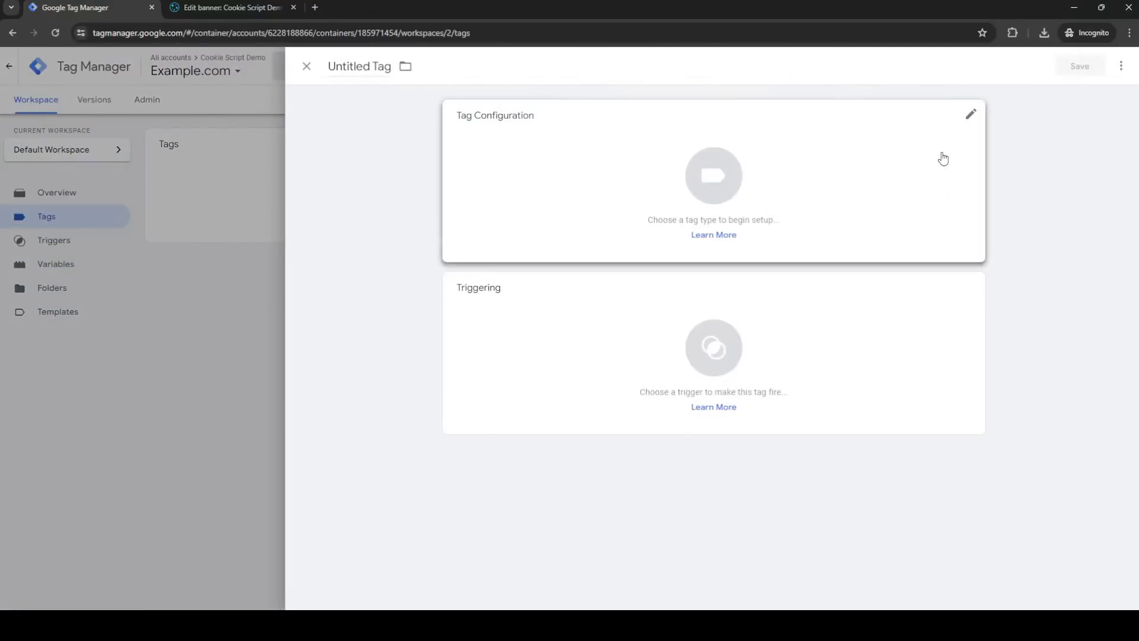
pyautogui.click(691, 169)
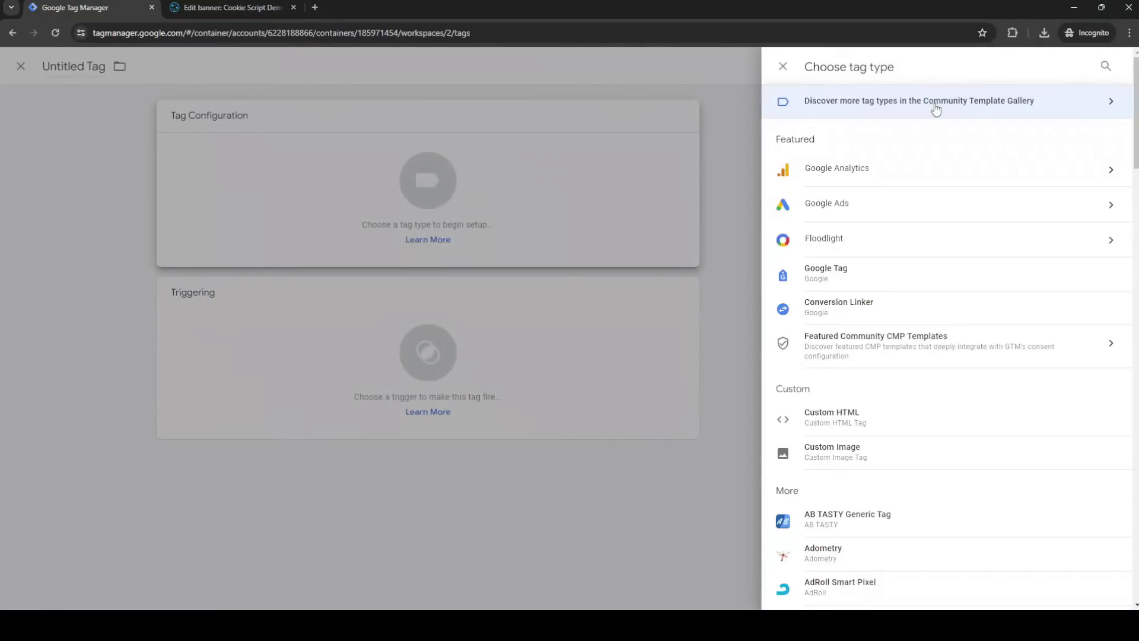
pyautogui.click(939, 105)
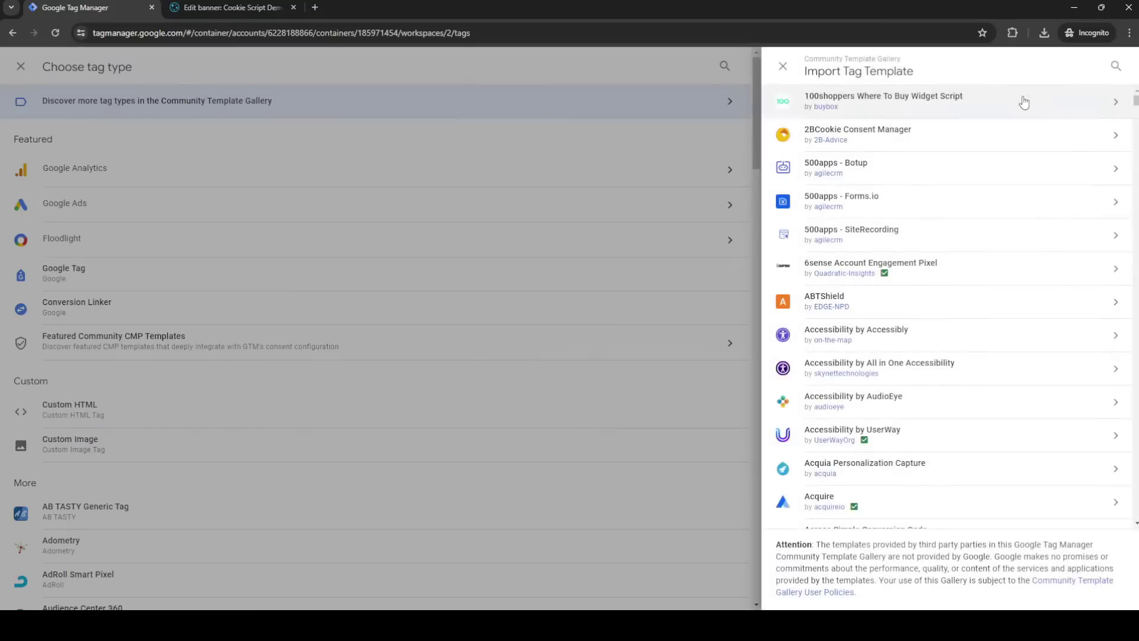
pyautogui.click(1115, 66)
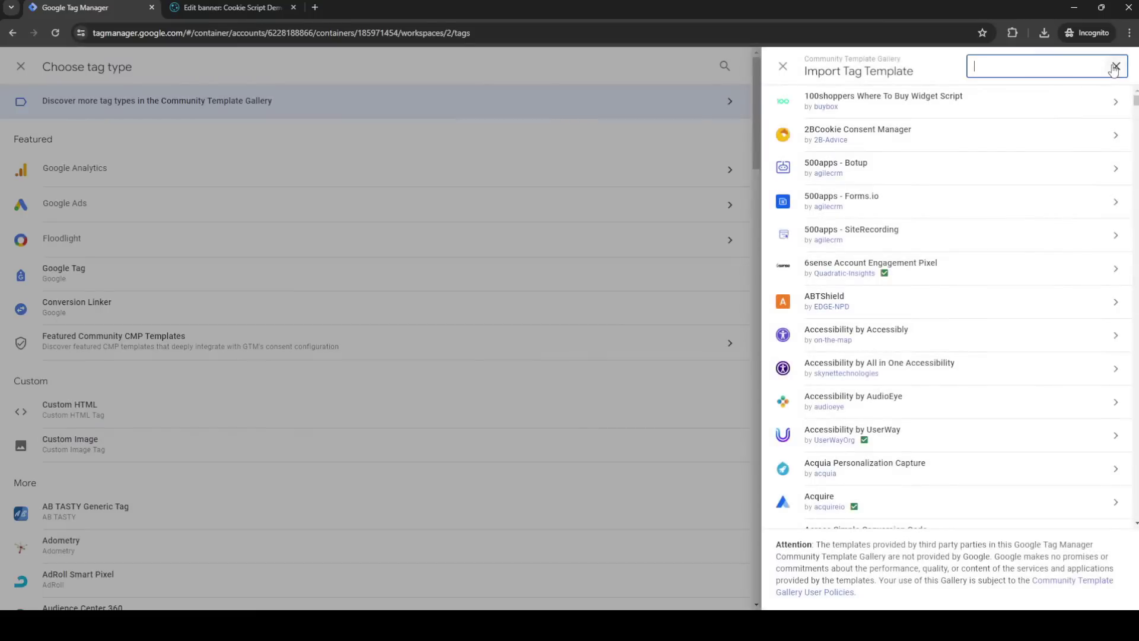
pyautogui.write('Cookie-script')
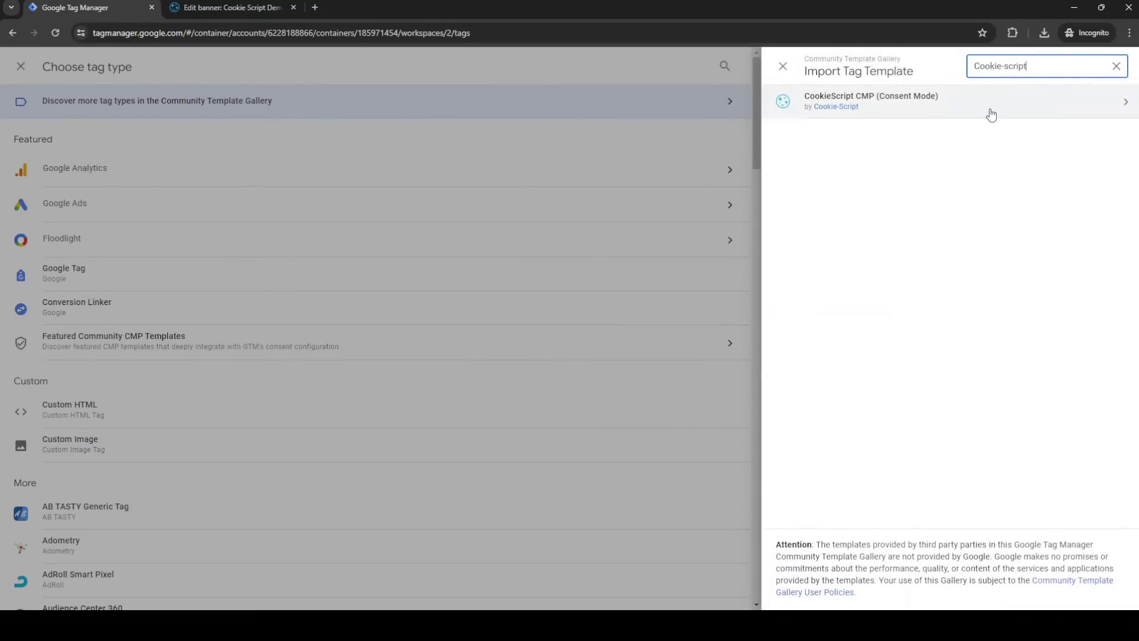
pyautogui.click(991, 101)
pyautogui.click(1031, 72)
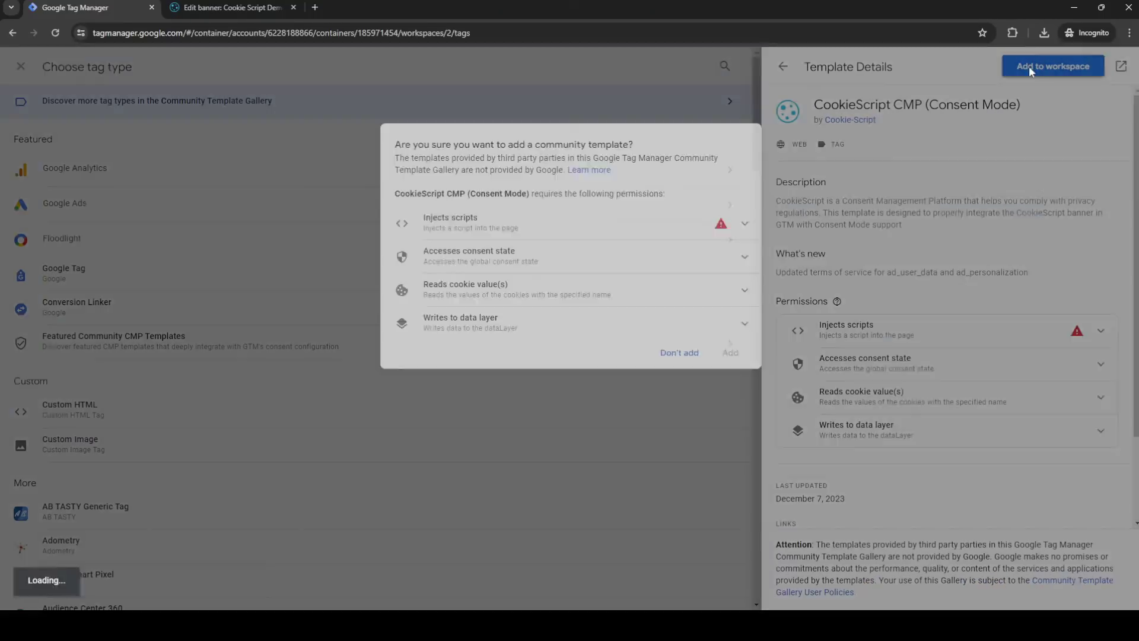
pyautogui.click(725, 353)
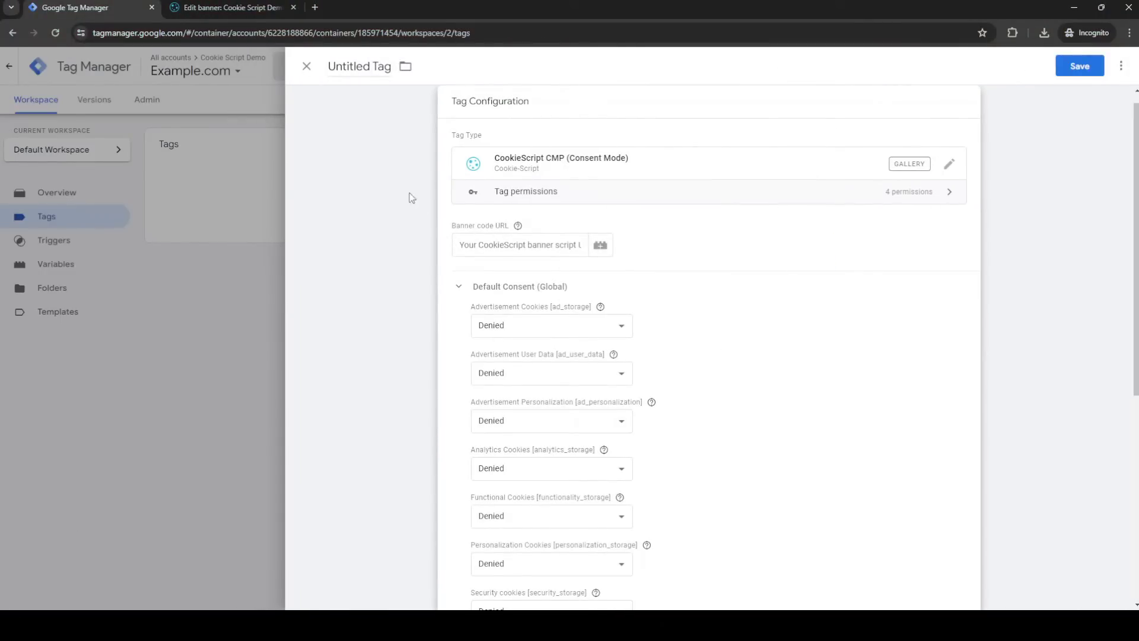
# Copy the banner's Google Tag Manager script URL from Cookie Script's installation settings
pyautogui.click(232, 7)
pyautogui.click(1032, 290)
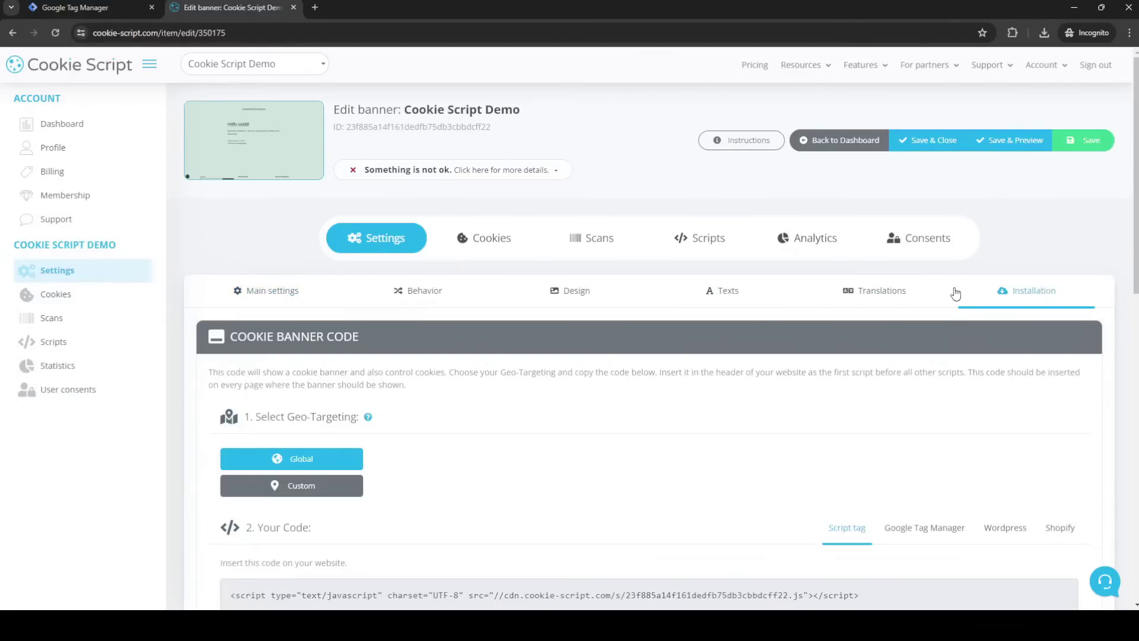
pyautogui.scroll(-4, 956, 292)
pyautogui.click(917, 231)
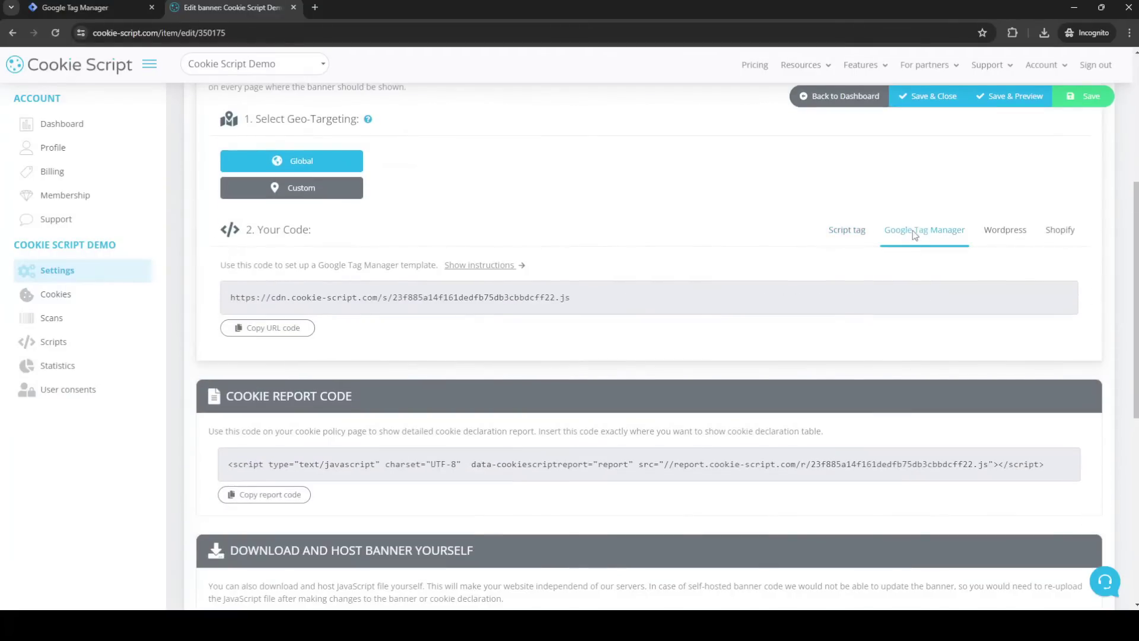
pyautogui.click(267, 327)
# Paste the cdn.cookie-script.com script URL into the tag's Banner code URL field
pyautogui.click(116, 10)
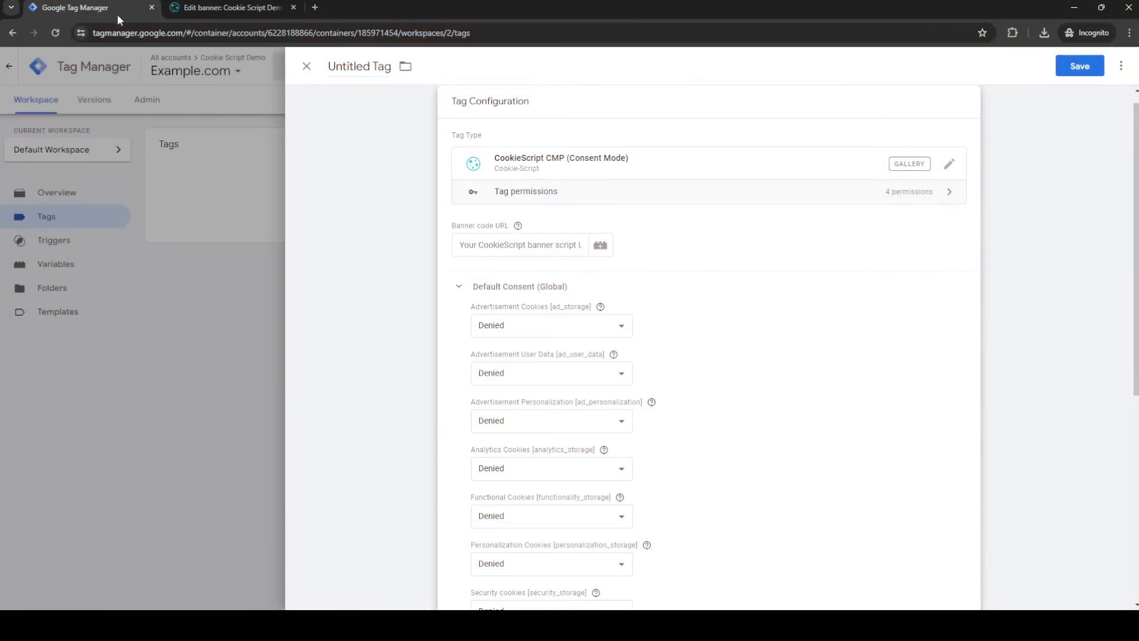
pyautogui.click(476, 245)
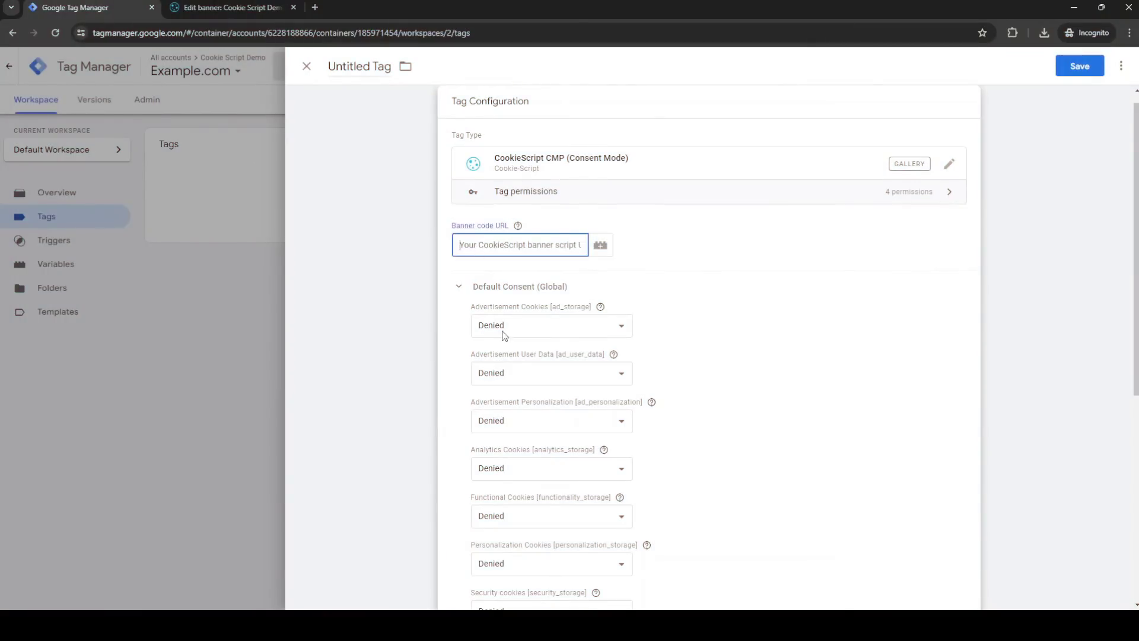
pyautogui.hotkey('ctrl', 'v')
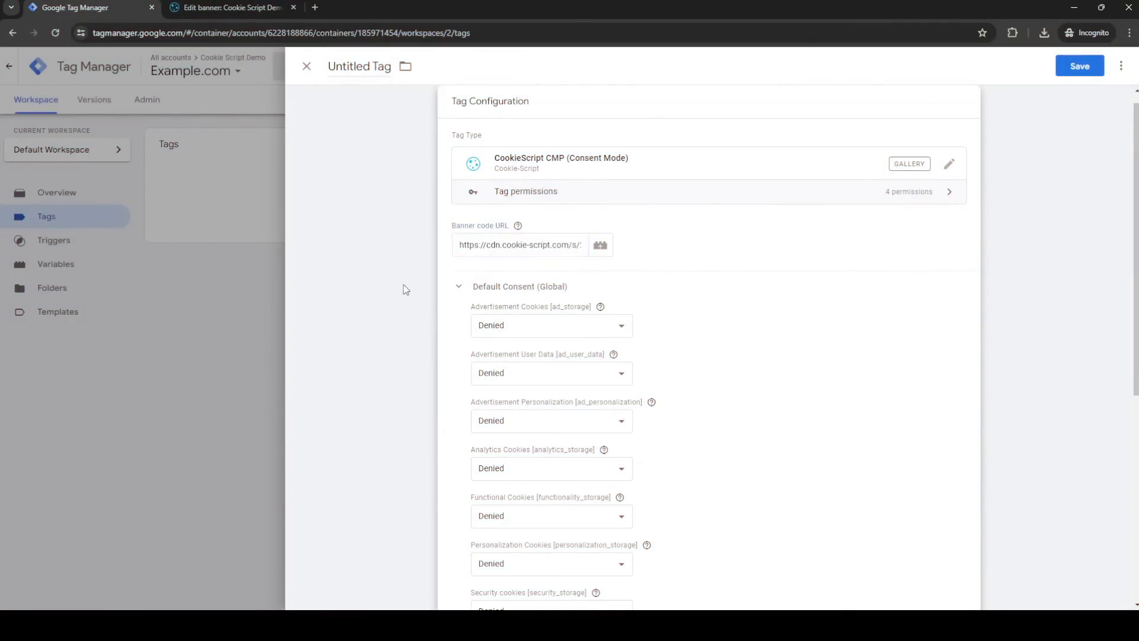
pyautogui.click(405, 287)
pyautogui.moveTo(713, 347)
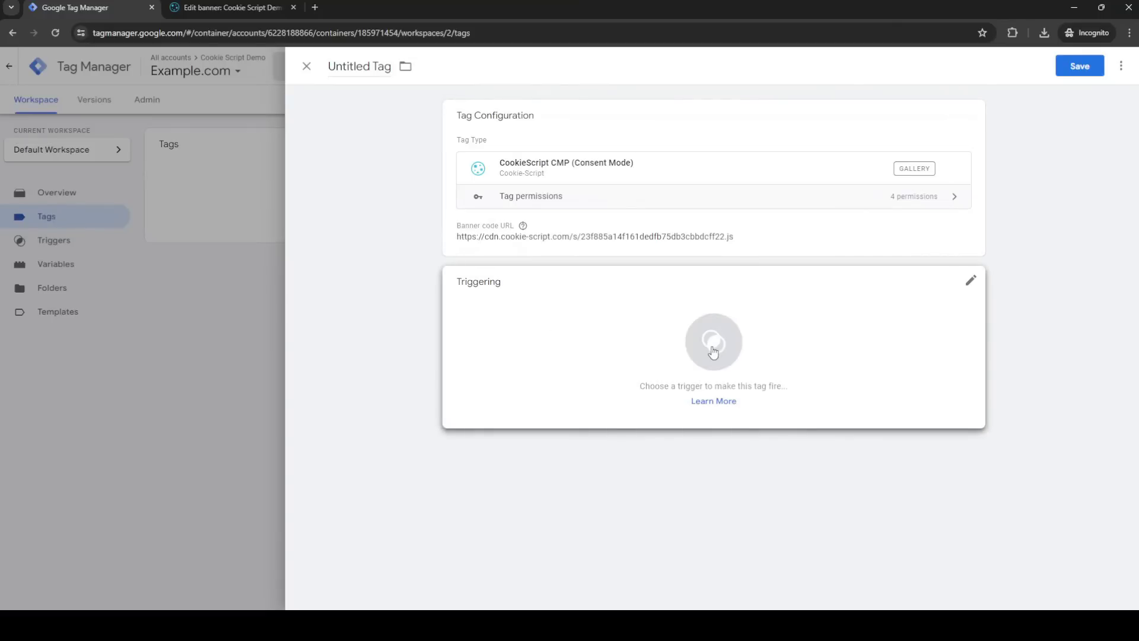
# Set the tag to fire on the Consent Initialization - All Pages trigger
pyautogui.click(694, 334)
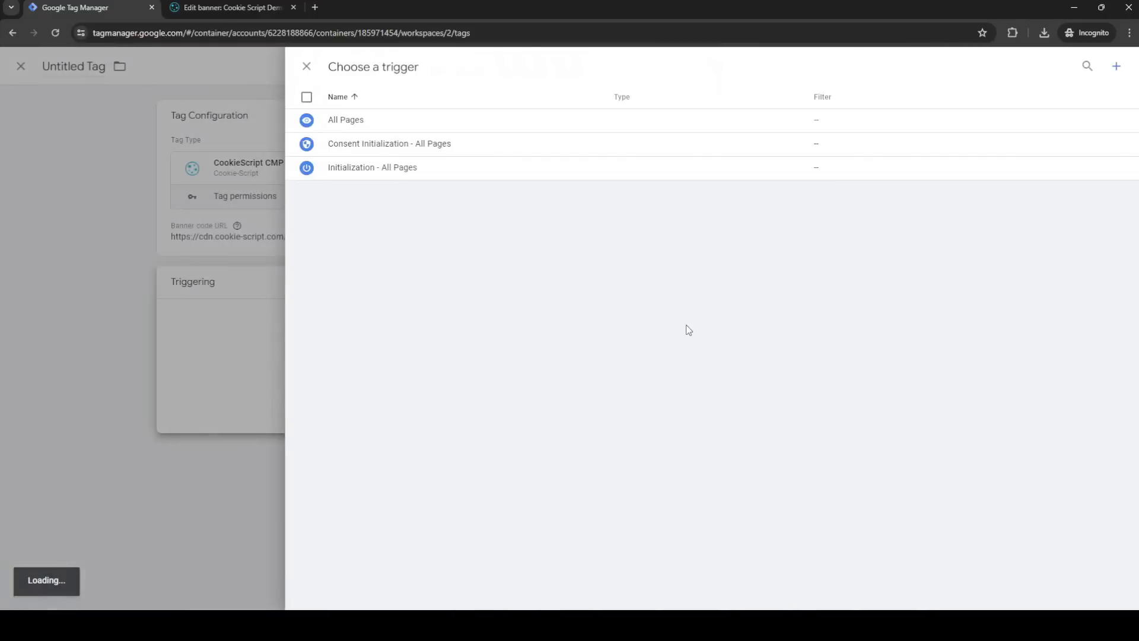
pyautogui.click(498, 153)
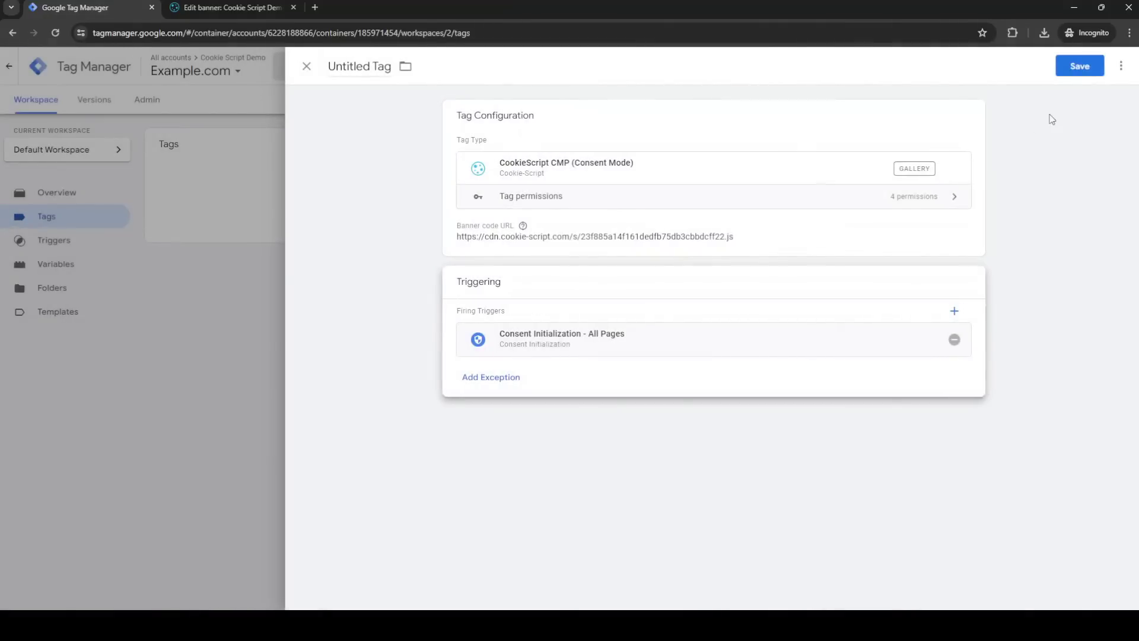
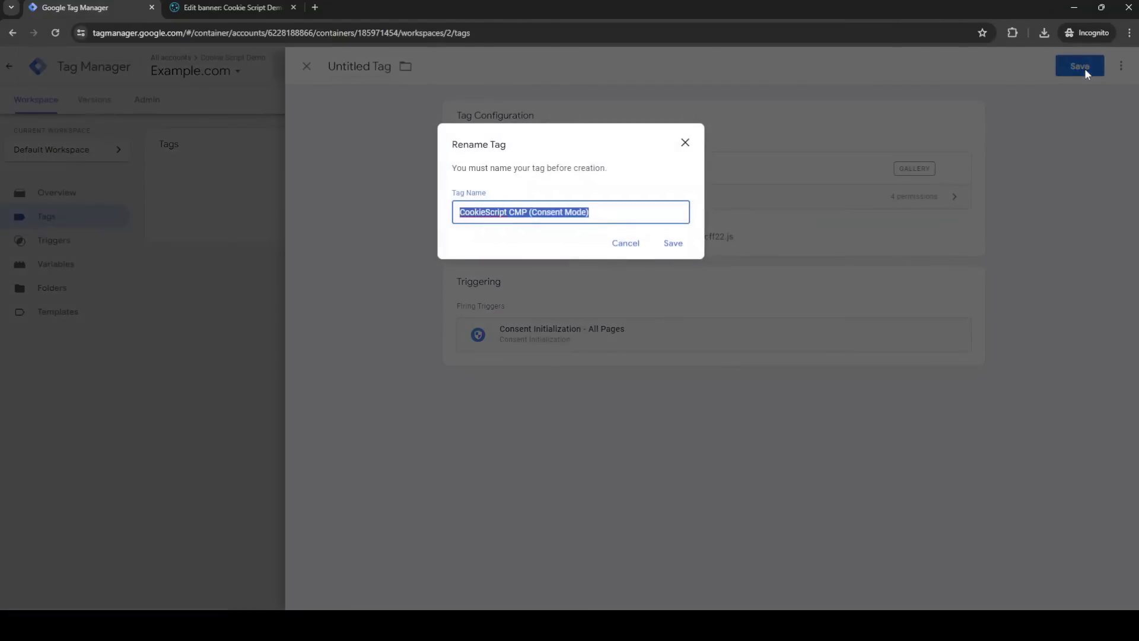
# Confirm the name 'CookieScript CMP (Consent Mode)' in the Rename Tag dialog and save the tag
pyautogui.click(674, 243)
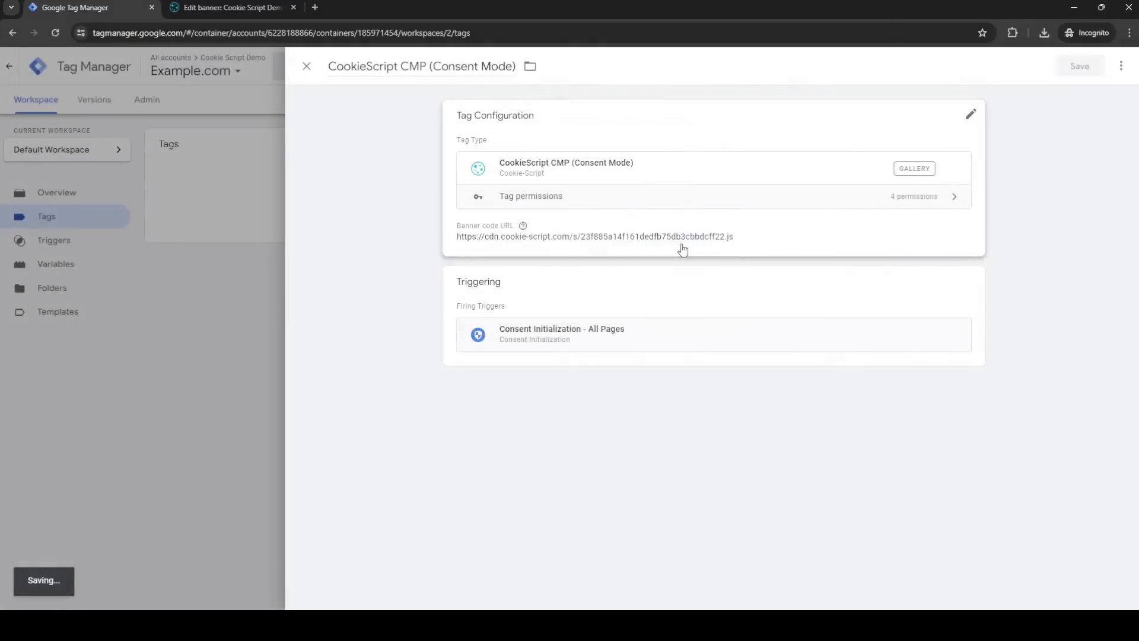